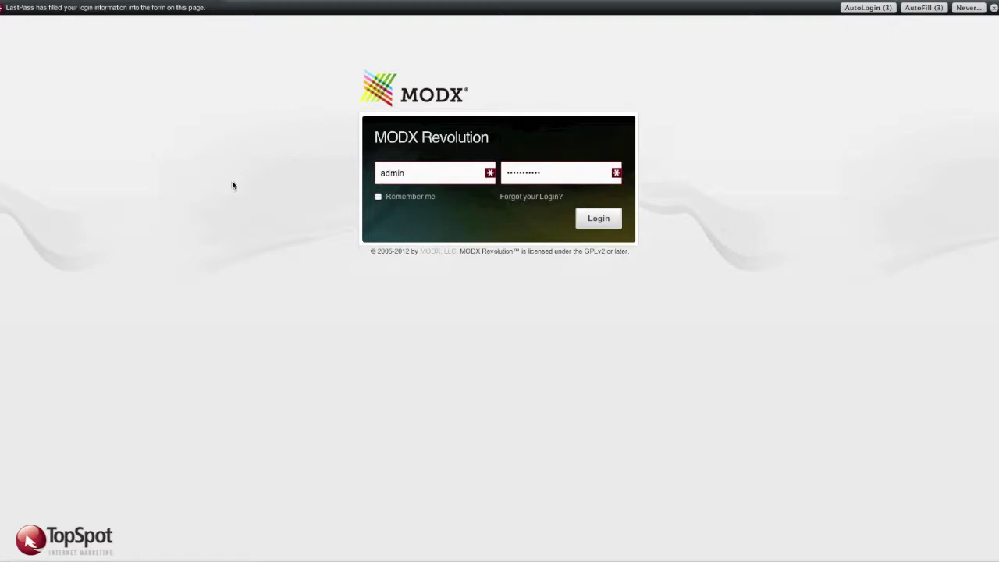
Replace the autofilled password with the account password and log in to the manager.
double_click(528, 174)
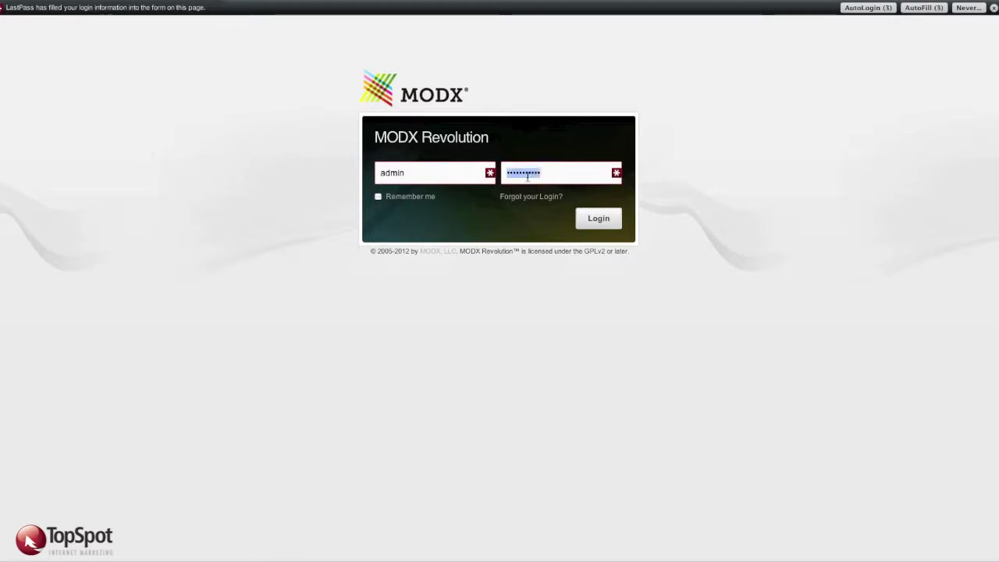
key(BackSpace)
text(*********)
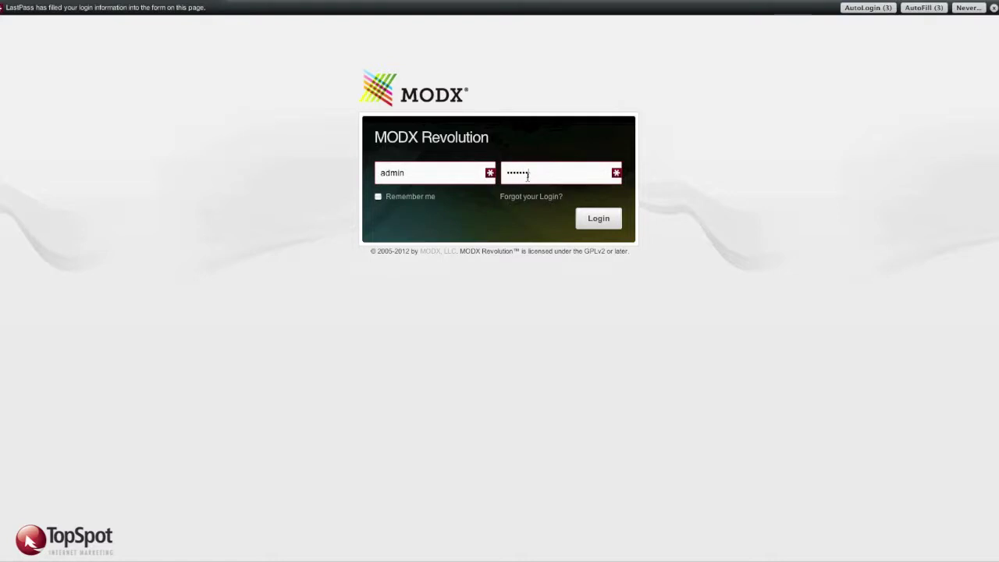
key(Return)
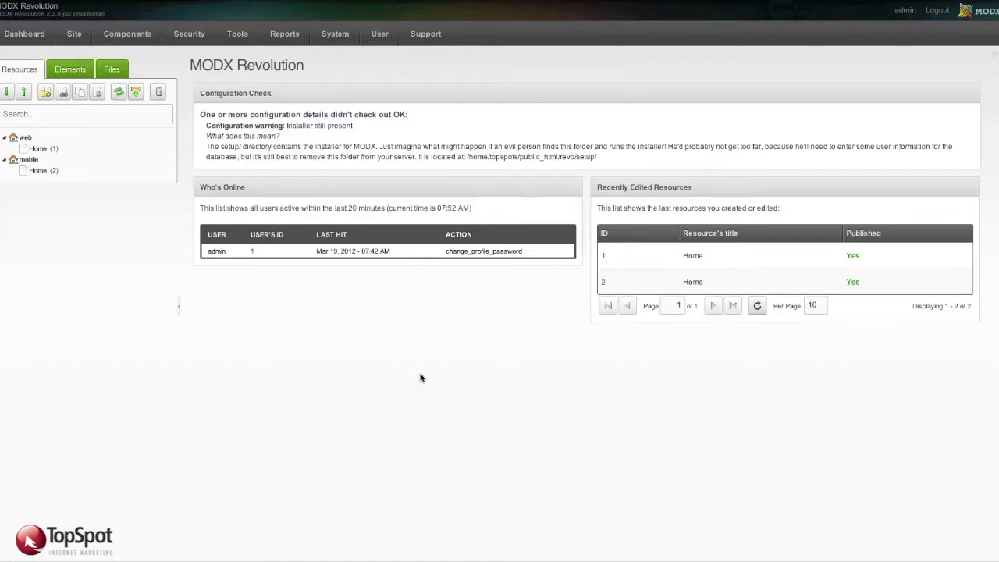
Let the manager dashboard load and look over the Site menu.
mouse_move(78, 42)
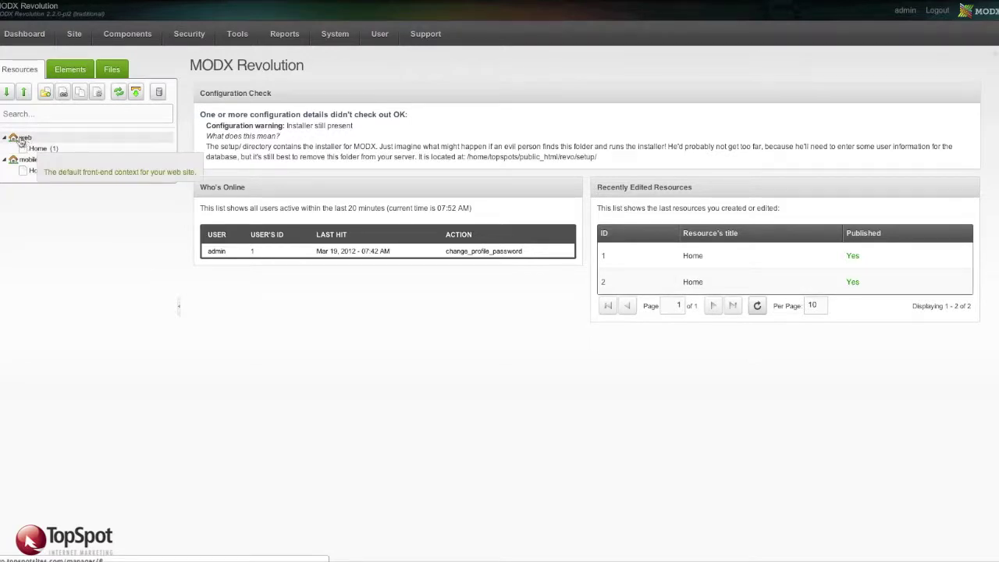
Browse the web context's Create options without creating anything, then open Home (ID 1) for editing.
right_click(18, 141)
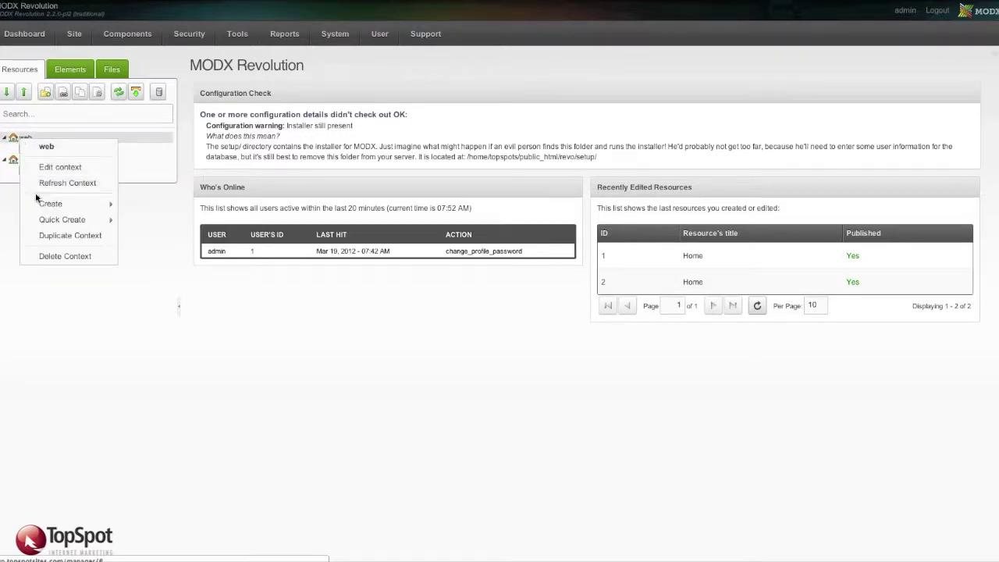
mouse_move(38, 206)
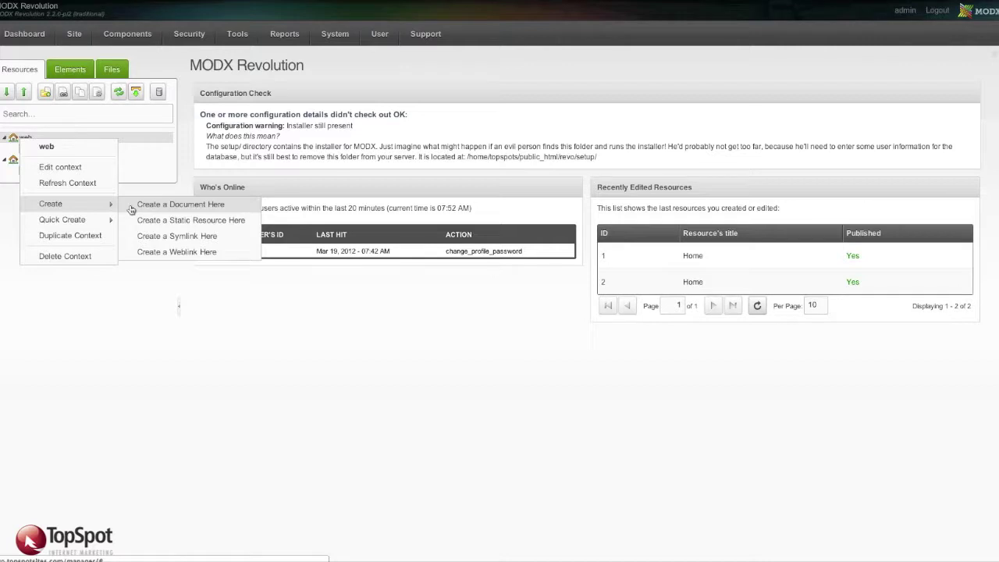
click(129, 364)
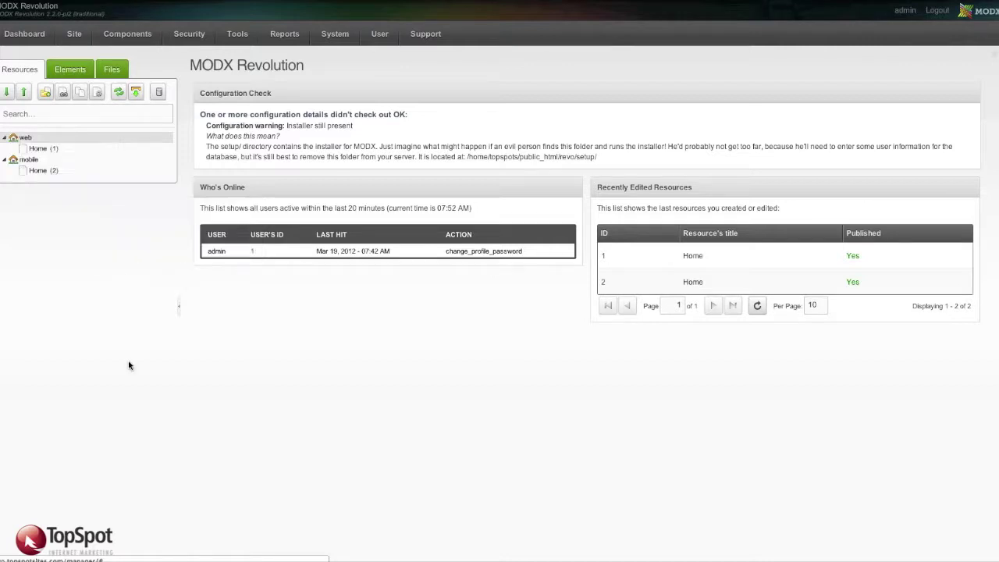
click(38, 151)
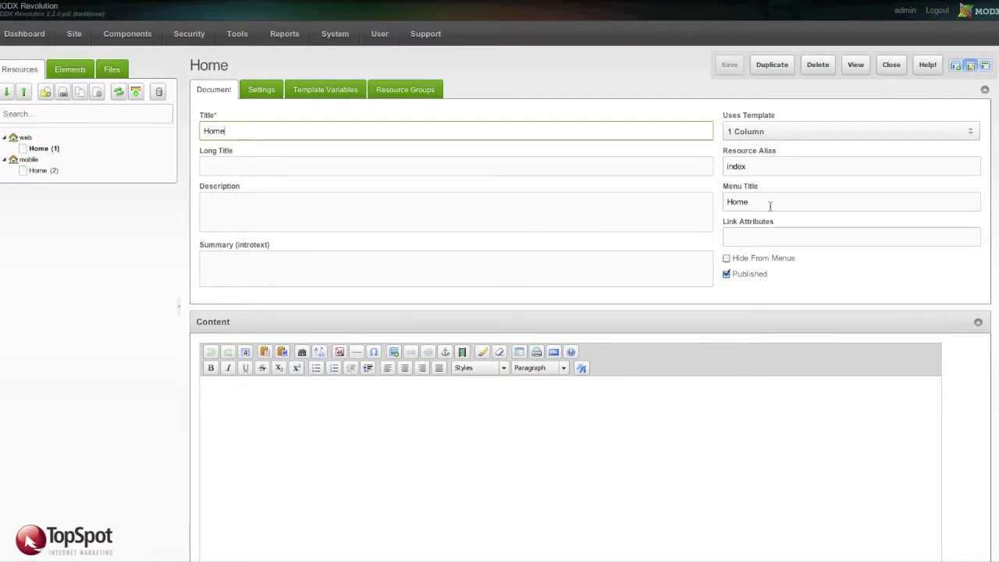
mouse_move(768, 203)
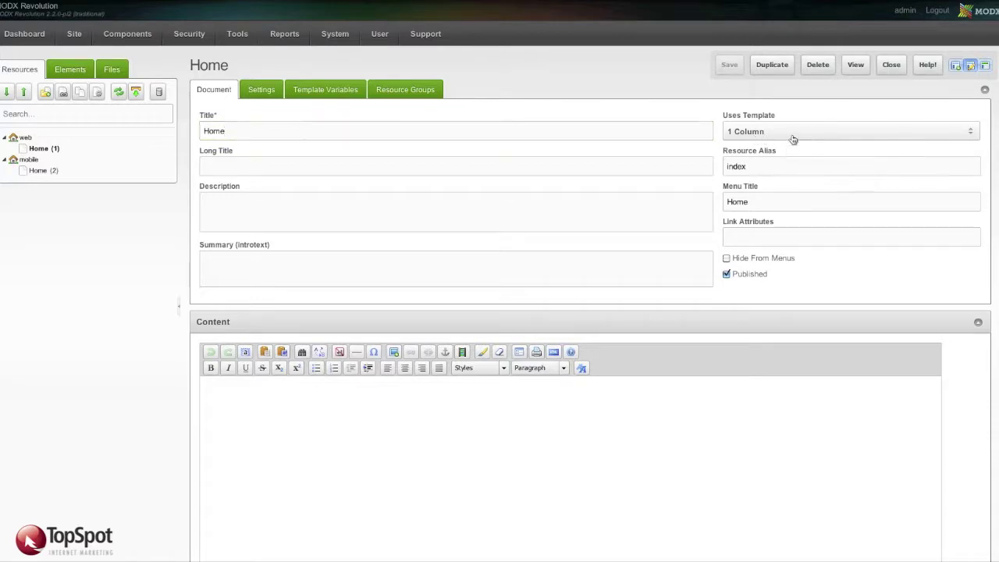
click(793, 139)
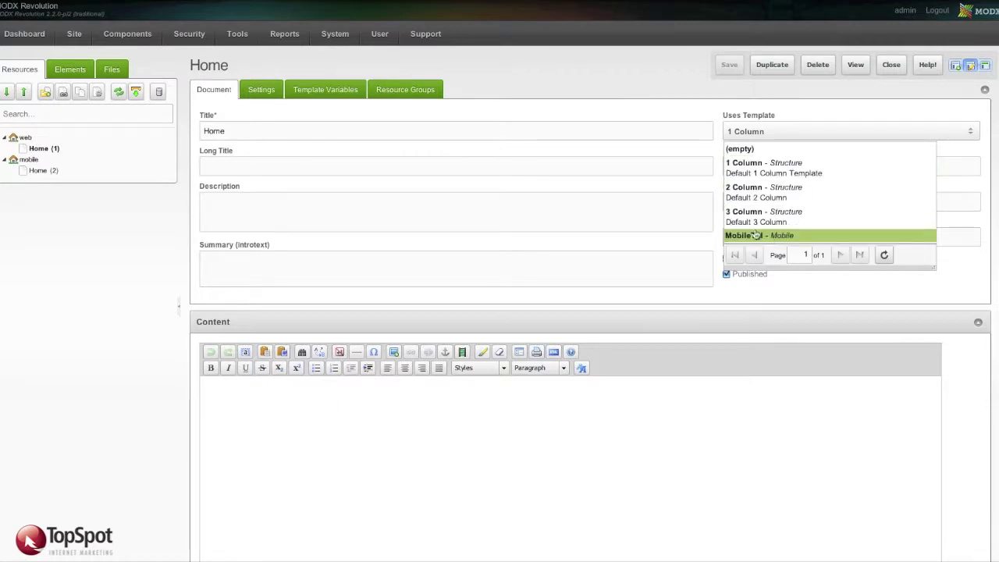
click(656, 100)
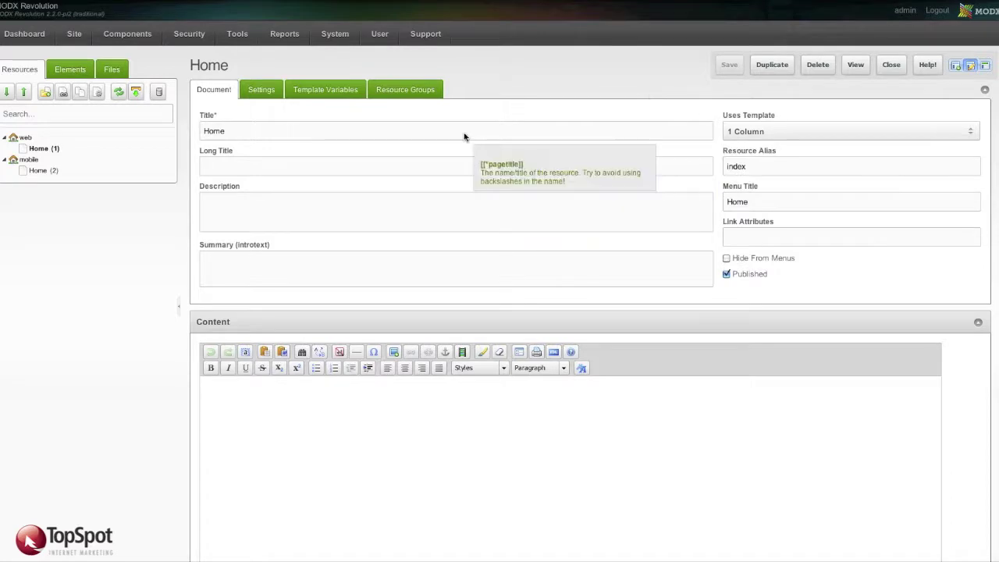
scroll(195, 279, down, 1)
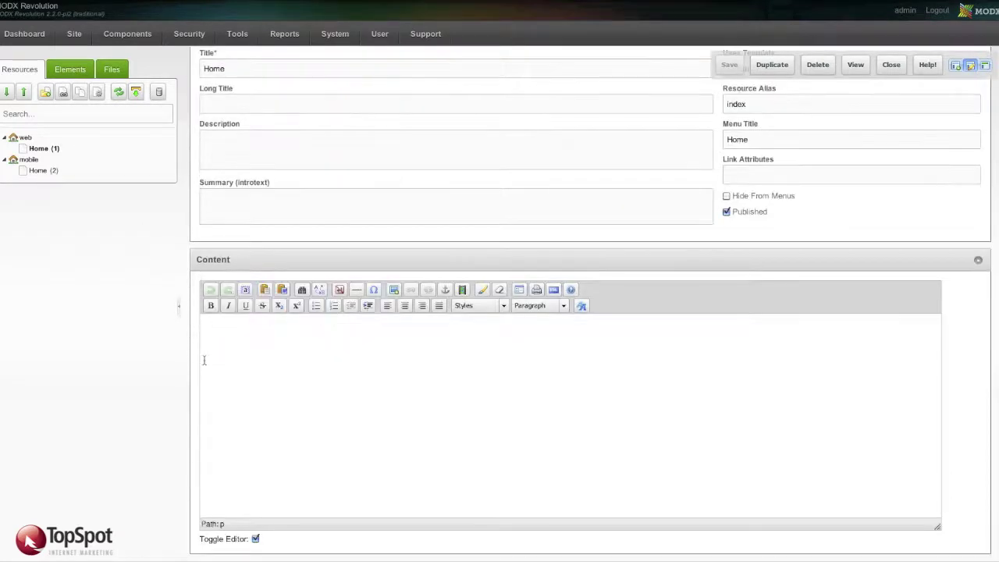
Type the sample sentence ending with the author's name, and bold 'sample content'.
click(240, 372)
text(This is my sample content for Tim Doyle!)
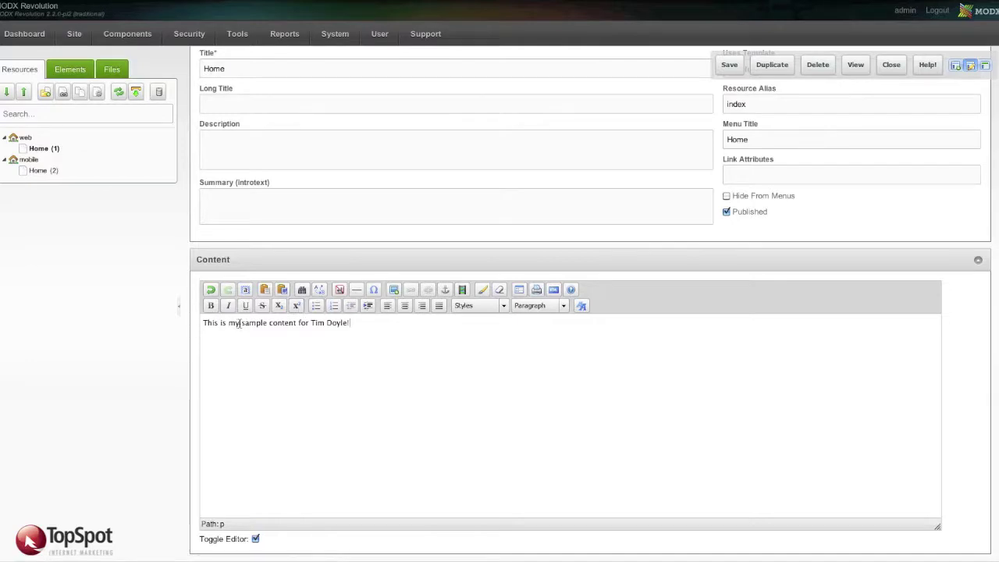
drag(240, 322, 297, 323)
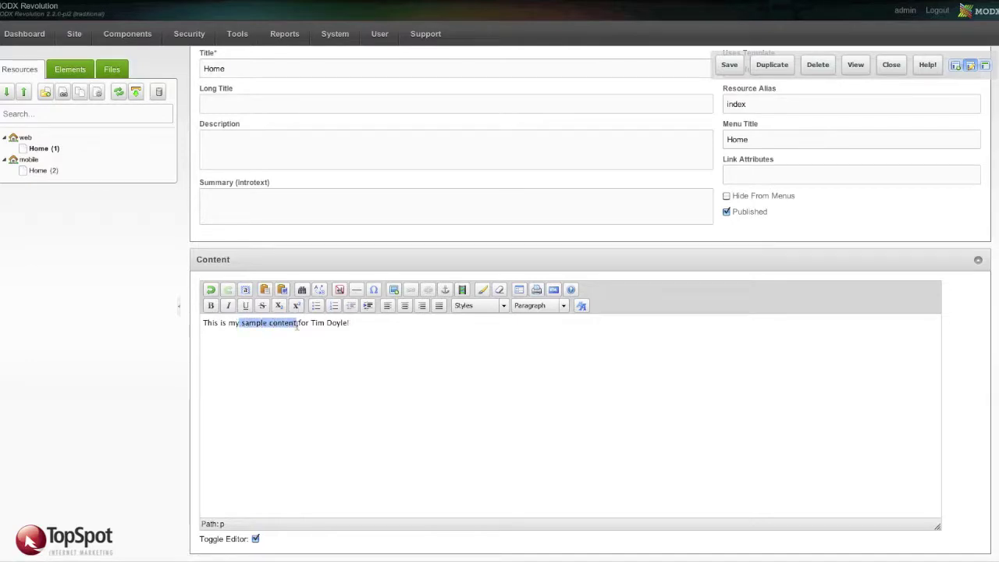
click(210, 305)
click(310, 336)
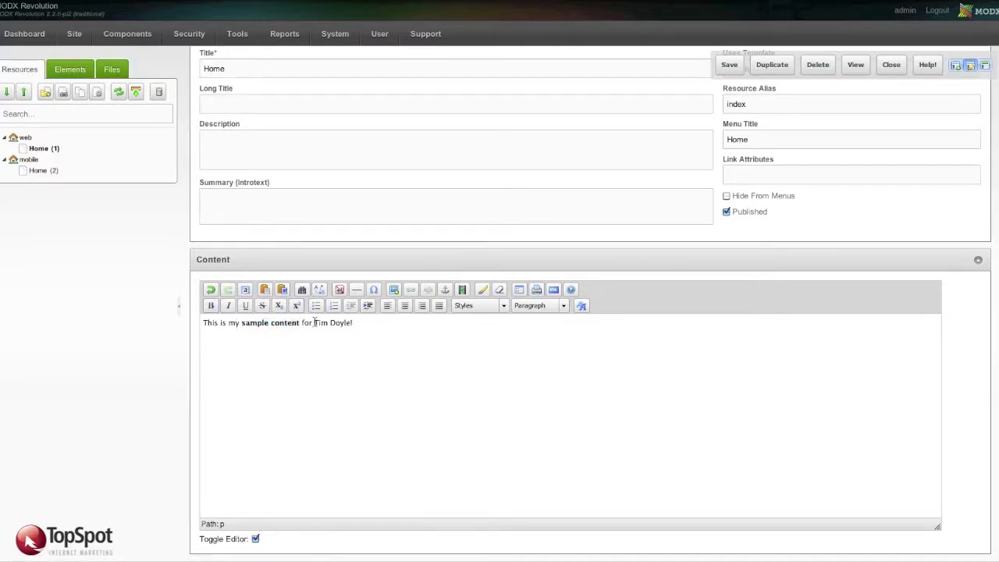
drag(315, 322, 349, 322)
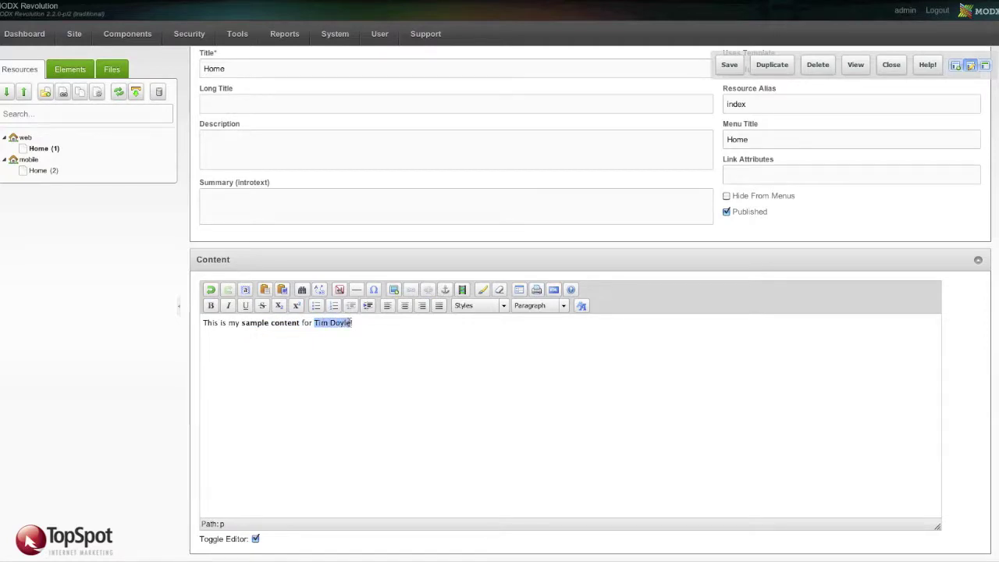
click(394, 290)
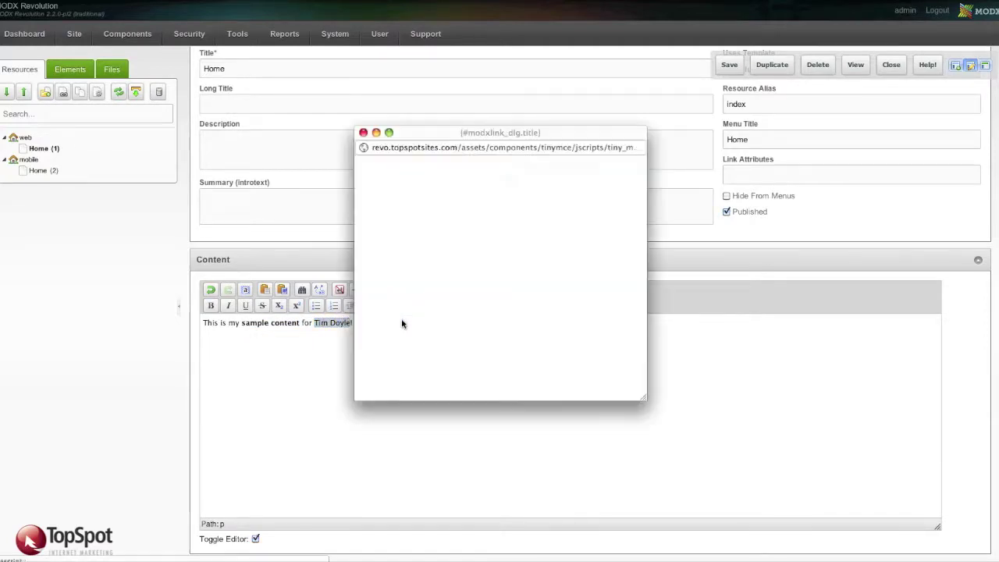
text(h)
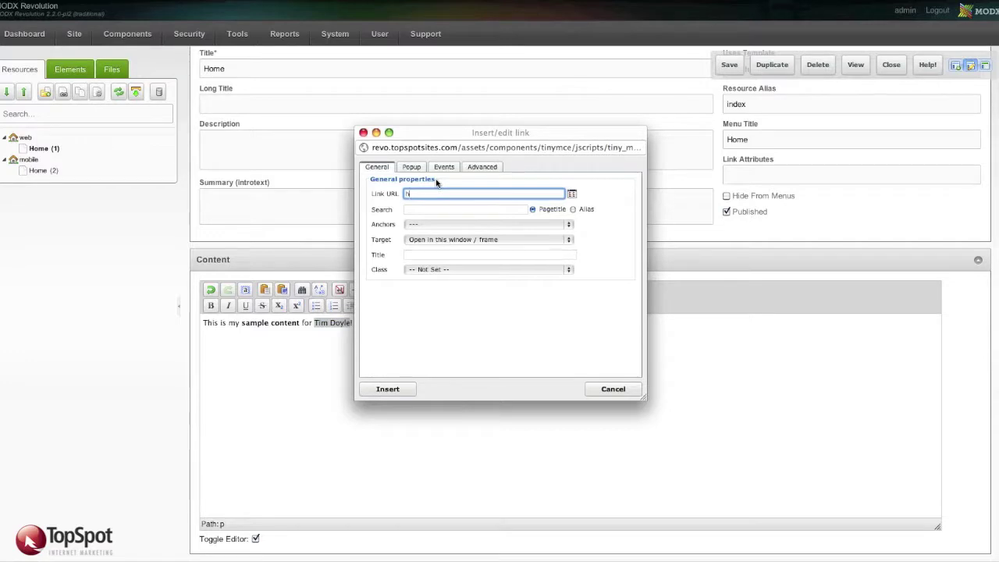
text(ttp://www.topspotims.com)
click(388, 389)
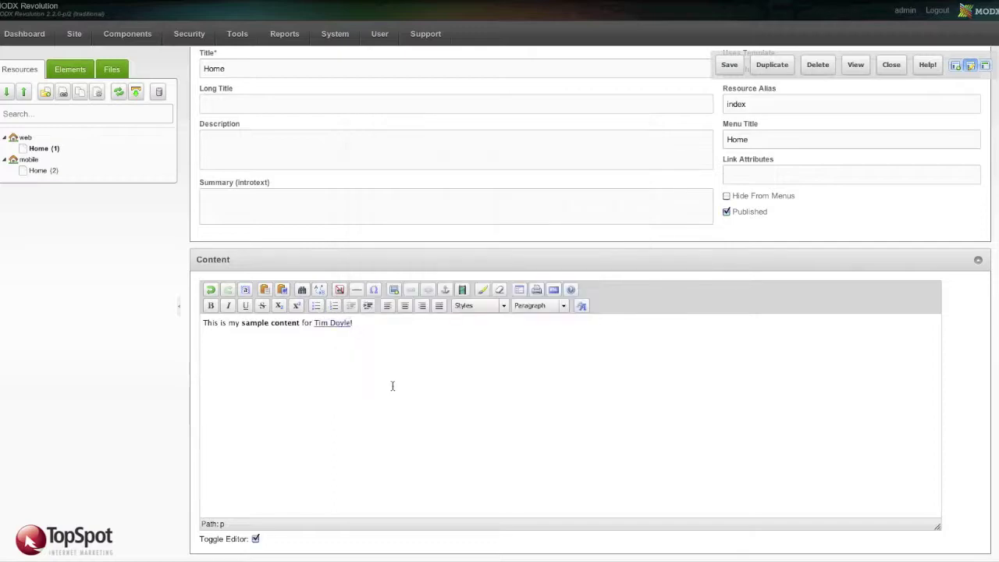
Save the Home resource and check the new sentence on the live front-end page.
click(731, 67)
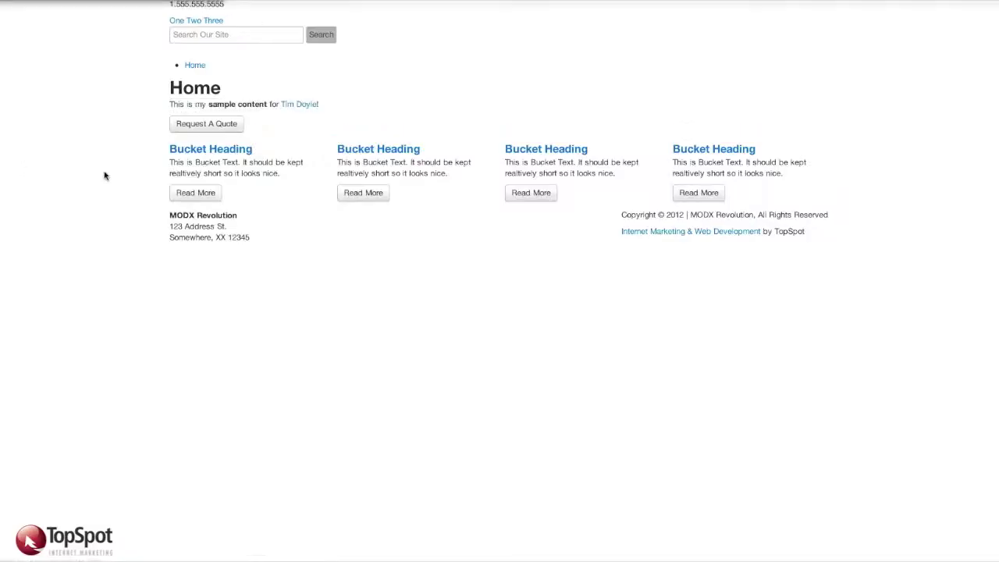
drag(170, 107, 278, 105)
click(98, 109)
click(293, 107)
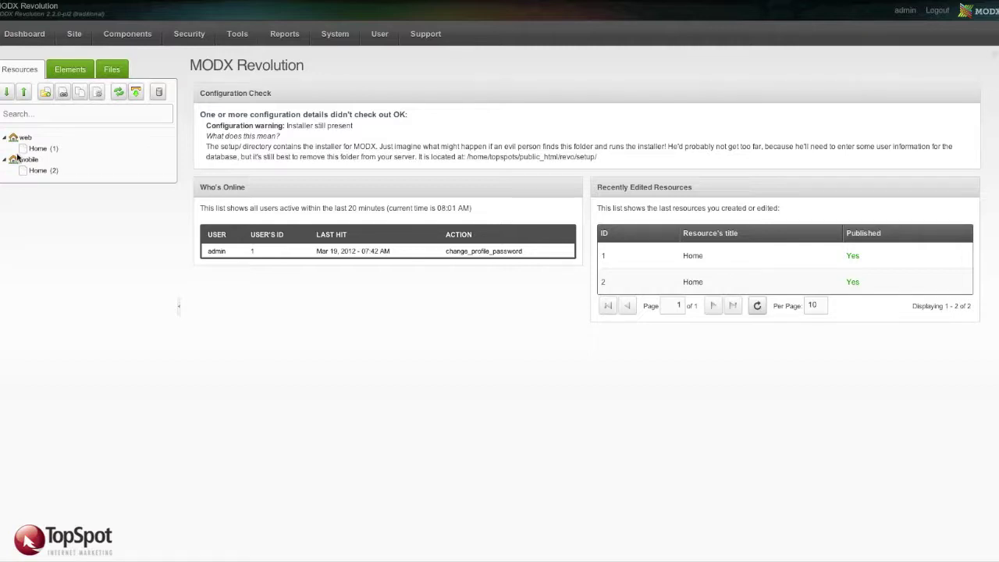
Reopen the web Home resource (ID 1) for editing.
click(56, 148)
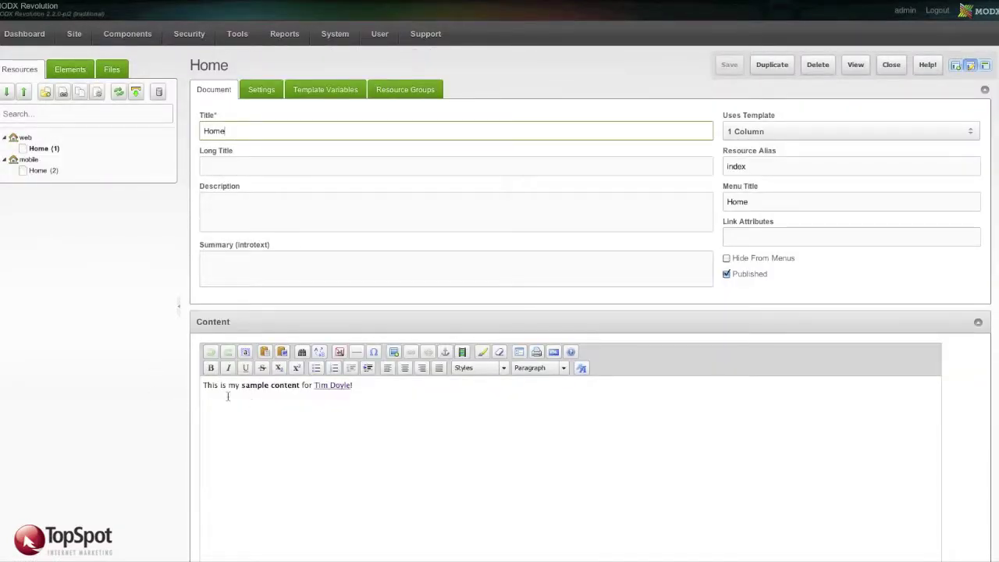
Add a new empty paragraph after the sample sentence in the Home content.
click(375, 386)
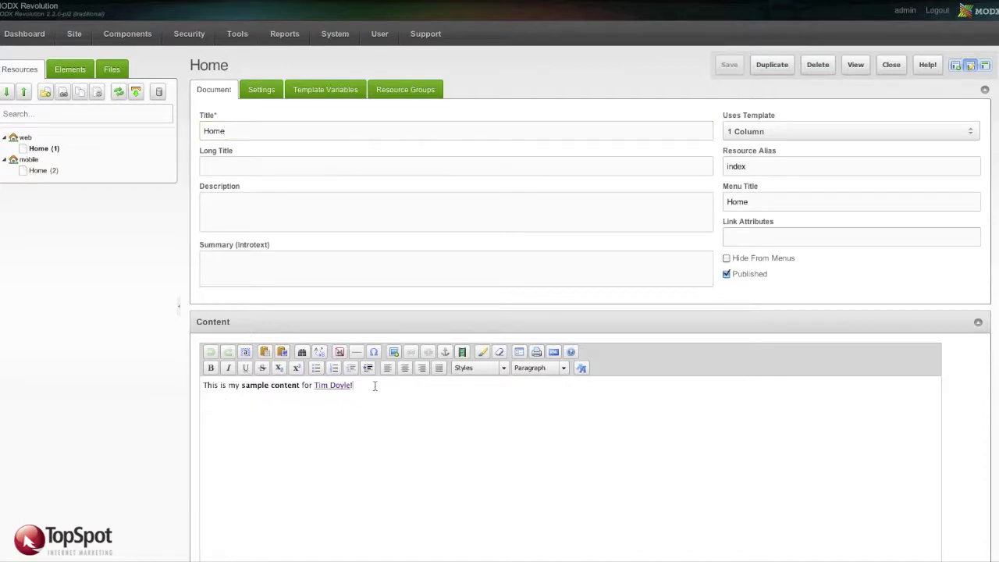
key(Return)
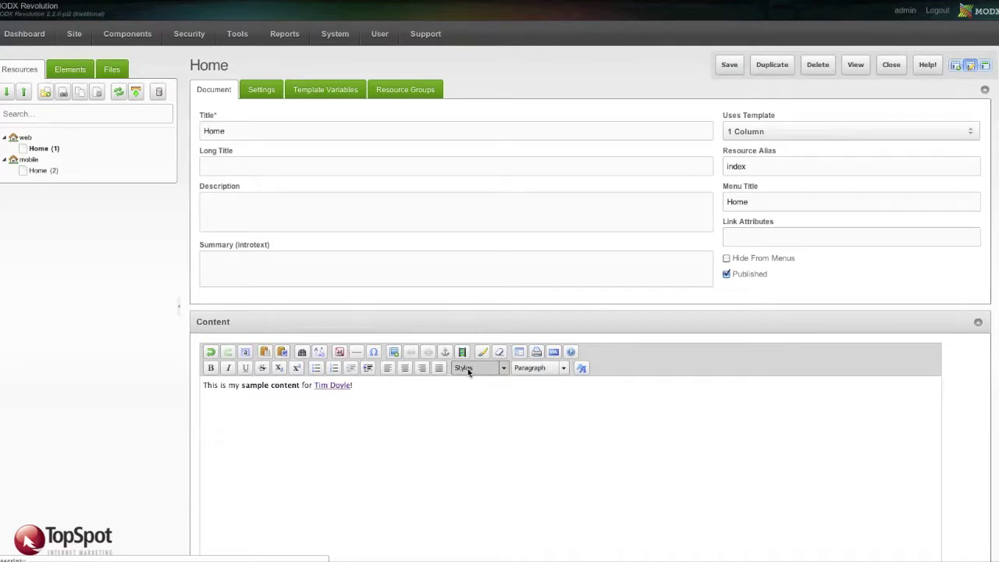
Add a Heading 2 'This is my awesome title!' followed by two pasted lorem ipsum paragraphs.
scroll(593, 356, down, 2)
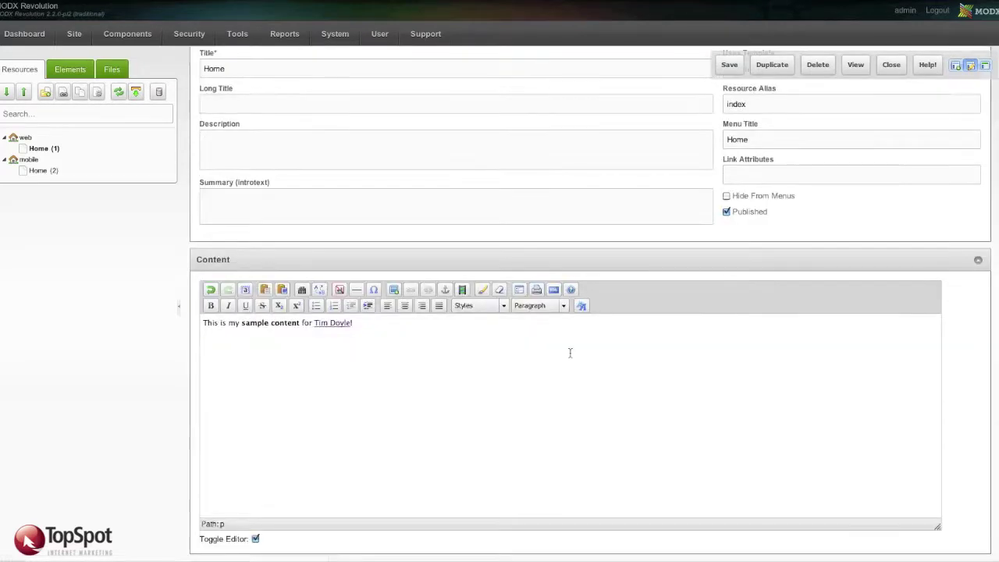
click(561, 308)
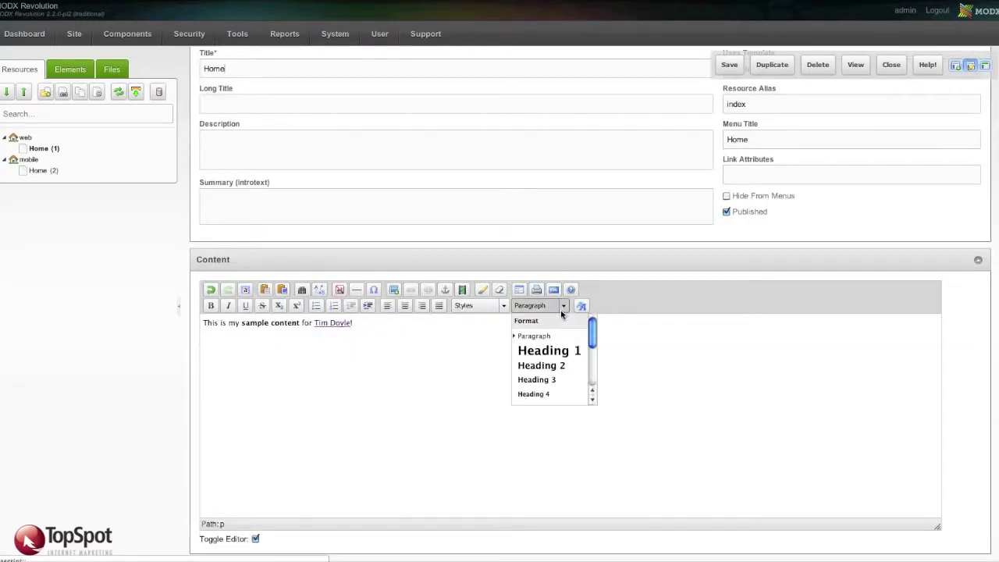
click(542, 365)
text(Thi)
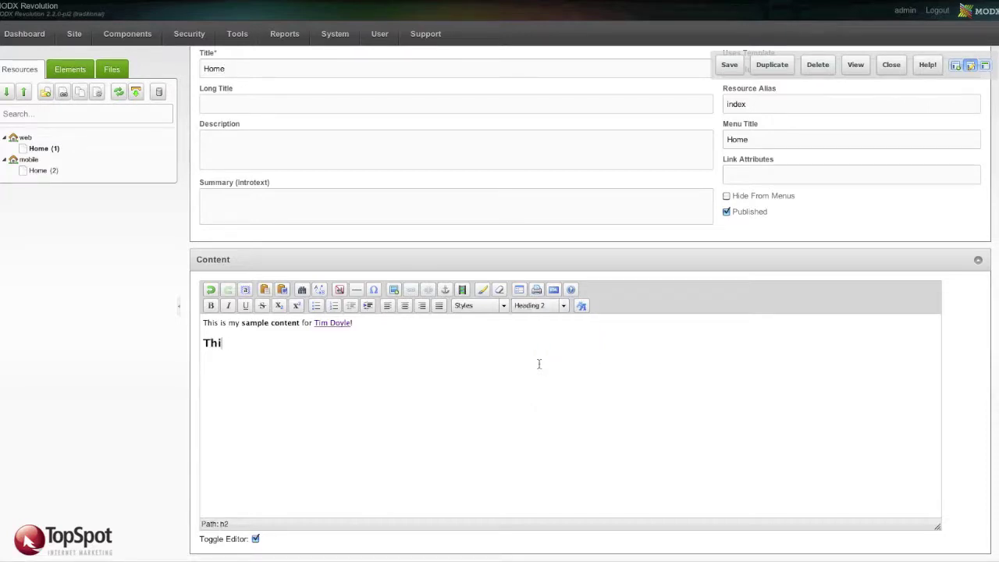
text(s is my awesome ti)
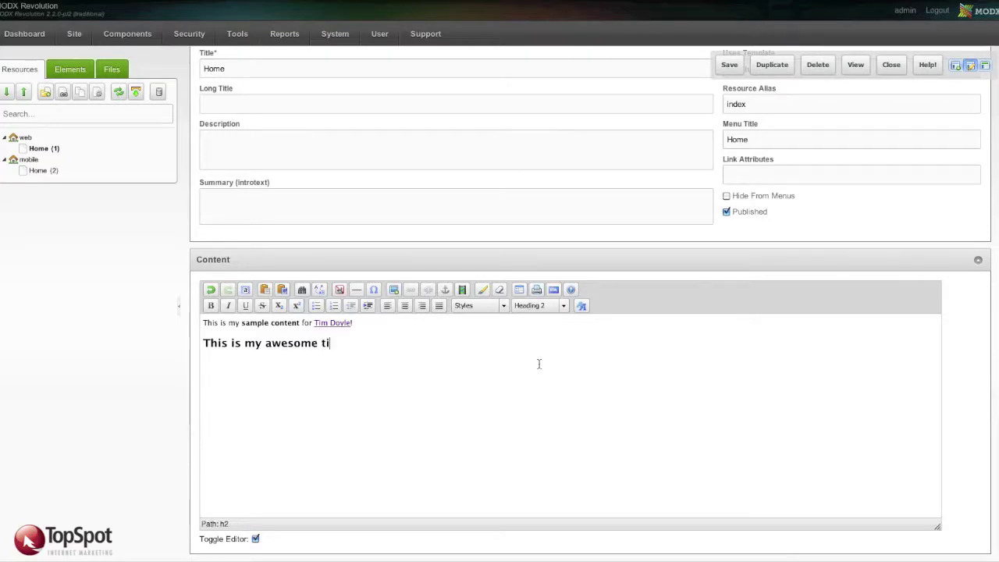
text(tle!)
key(Return)
text(Lorem ipsum dolor sit amet, consectetur adipisicing elit, sed do eiusmod tempor incididunt ut labore et dolore magna aliqua. Ut enim ad minim veniam, quis nostrud exercitation ullamco laboris nisi ut aliquip ex ea commodo consequat. Duis aute irure dolor in reprehenderit in voluptate velit esse cillum dolore eu fugiat nulla pariatur. Excepteur sint occaecat cupidatat non proident, sunt in culpa qui officia deserunt mollit anim id est laborum.)
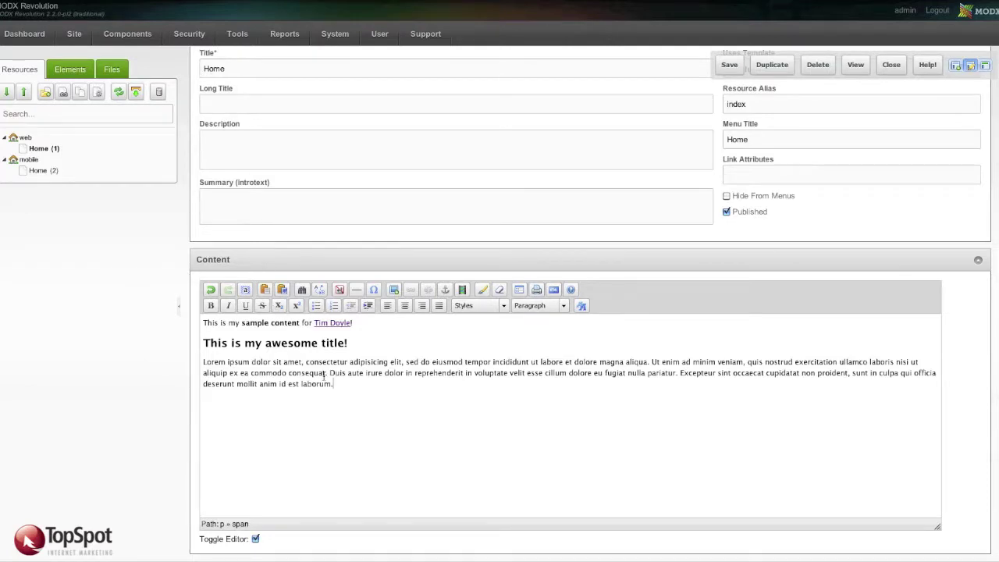
text(Lorem ipsum dolor sit amet, consectetur adipisicing elit, sed do eiusmod tempor incididunt ut labore et dolore magna aliqua. Ut enim ad minim veniam, quis nostrud exercitation ullamco laboris nisi ut aliquip ex ea commodo consequat. Duis aute irure dolor in reprehenderit in voluptate velit esse cillum dolore eu fugiat nulla pariatur. Excepteur sint occaecat cupidatat non proident, sunt in culpa qui officia deserunt mollit anim id est laborum.)
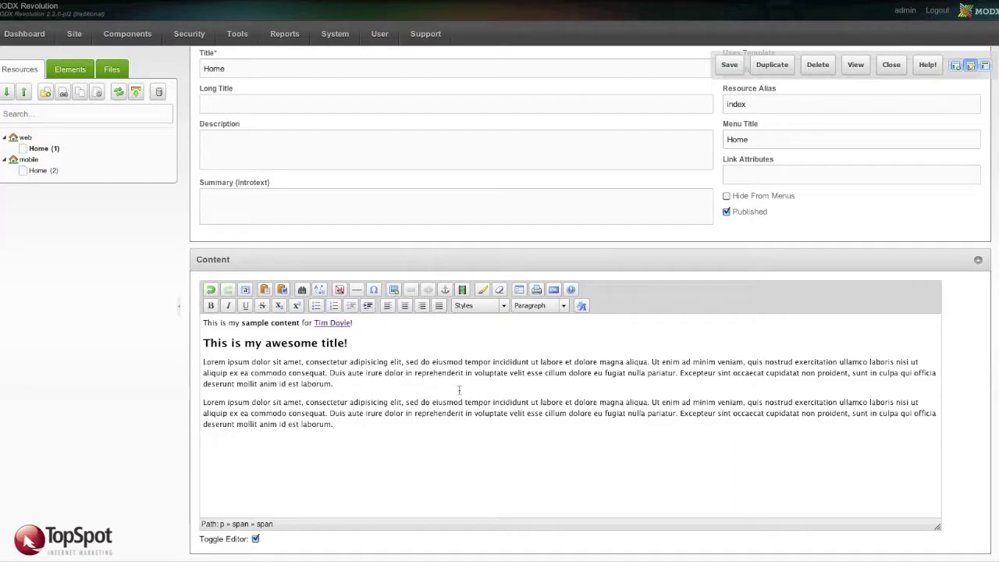
Add a Heading 3 'The Next Title' followed by two pasted lorem ipsum paragraphs.
click(562, 305)
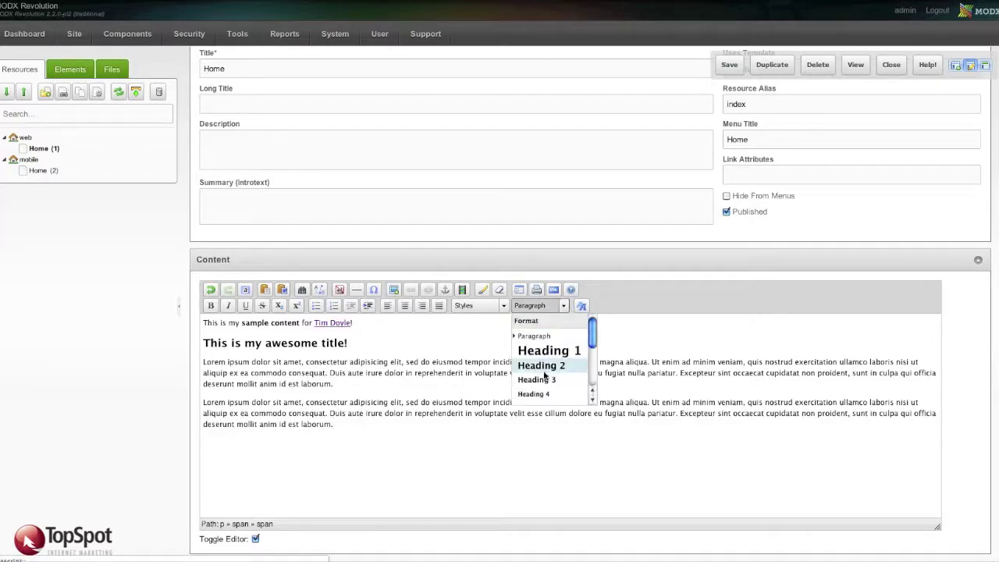
click(543, 378)
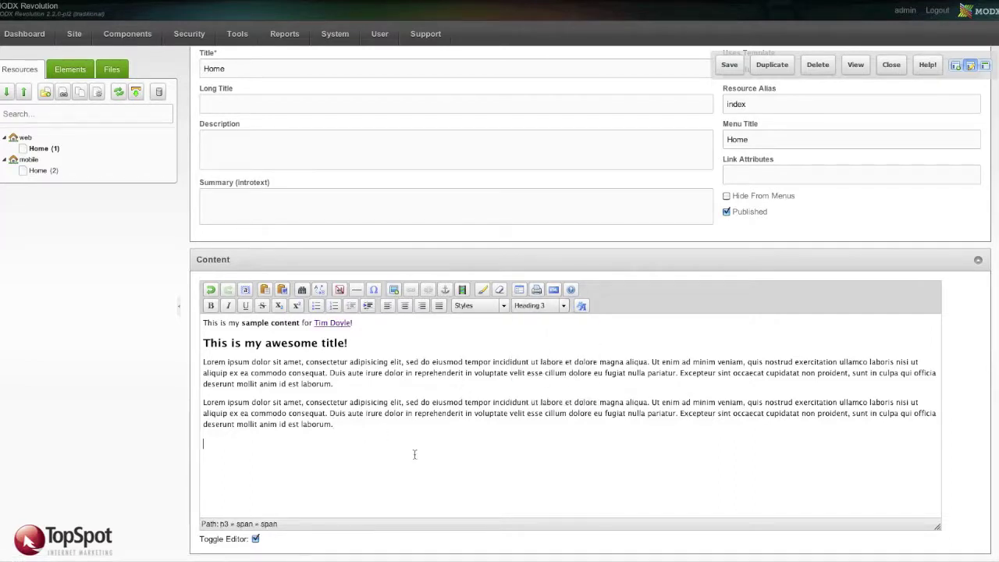
text(The Next Title)
key(Return)
text(Lorem ipsum dolor sit amet, consectetur adipisicing elit, sed do eiusmod tempor incididunt ut labore et dolore magna aliqua. Ut enim ad minim veniam, quis nostrud exercitation ullamco laboris nisi ut aliquip ex ea commodo consequat. Duis aute irure dolor in reprehenderit in voluptate velit esse cillum dolore eu fugiat nulla pariatur. Excepteur sint occaecat cupidatat non proident, sunt in culpa qui officia deserunt mollit anim id est laborum.)
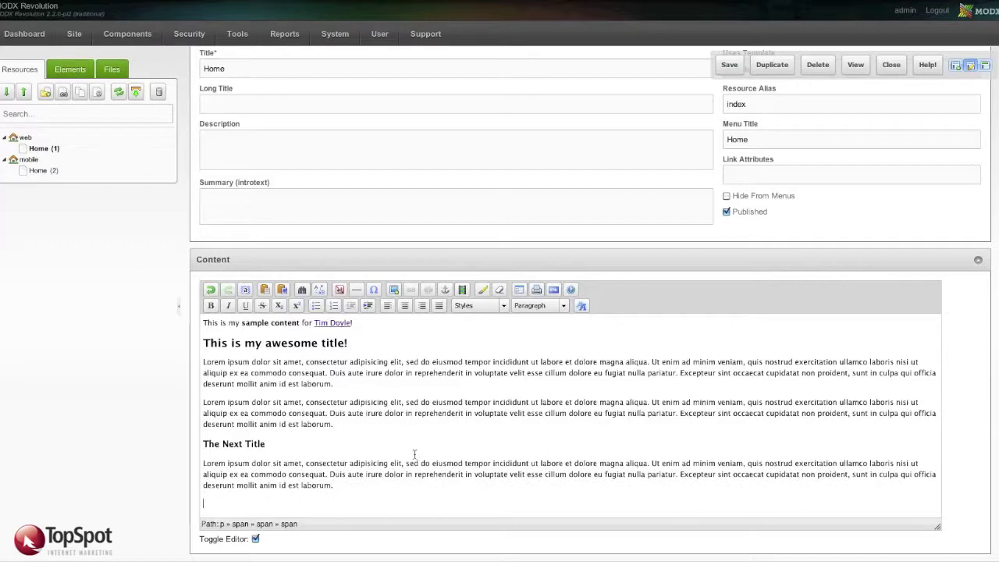
key(Return)
text(Lorem ipsum dolor sit amet, consectetur adipisicing elit, sed do eiusmod tempor incididunt ut labore et dolore magna aliqua. Ut enim ad minim veniam, quis nostrud exercitation ullamco laboris nisi ut aliquip ex ea commodo consequat. Duis aute irure dolor in reprehenderit in voluptate velit esse cillum dolore eu fugiat nulla pariatur. Excepteur sint occaecat cupidatat non proident, sunt in culpa qui officia deserunt mollit anim id est laborum.)
key(super+s)
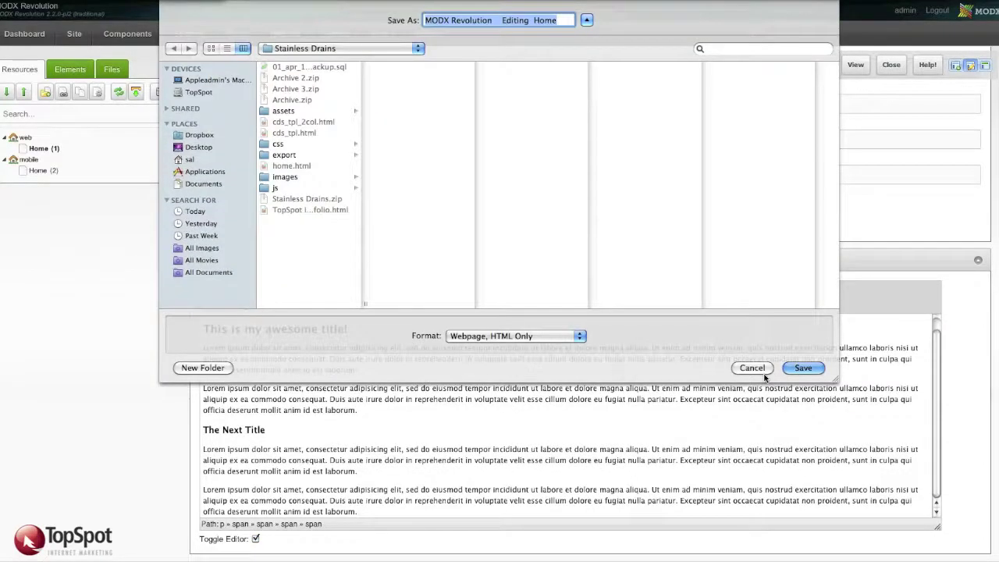
Dismiss the browser's Save As dialog and save the Home resource with Ctrl+S.
click(763, 374)
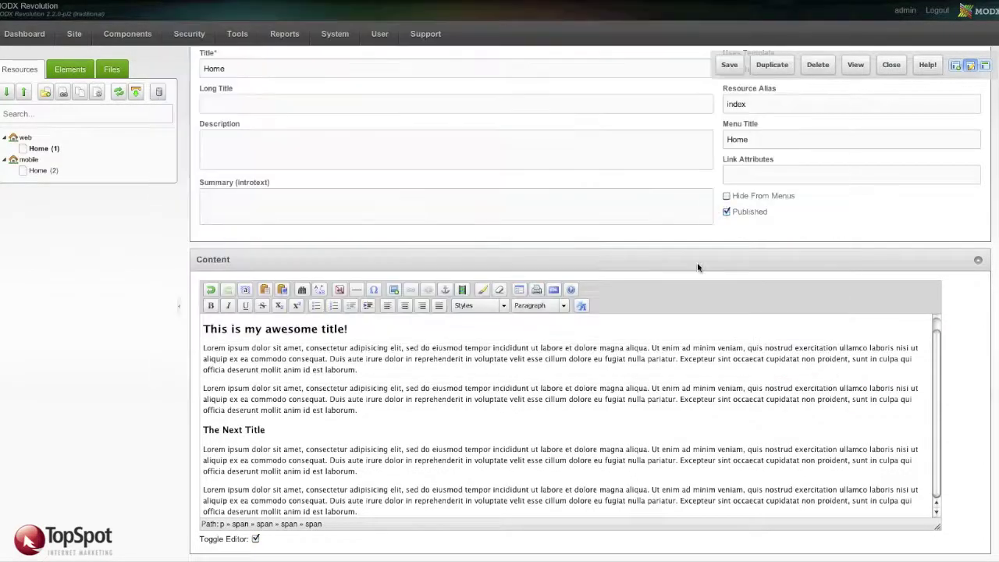
click(761, 170)
key(ctrl+s)
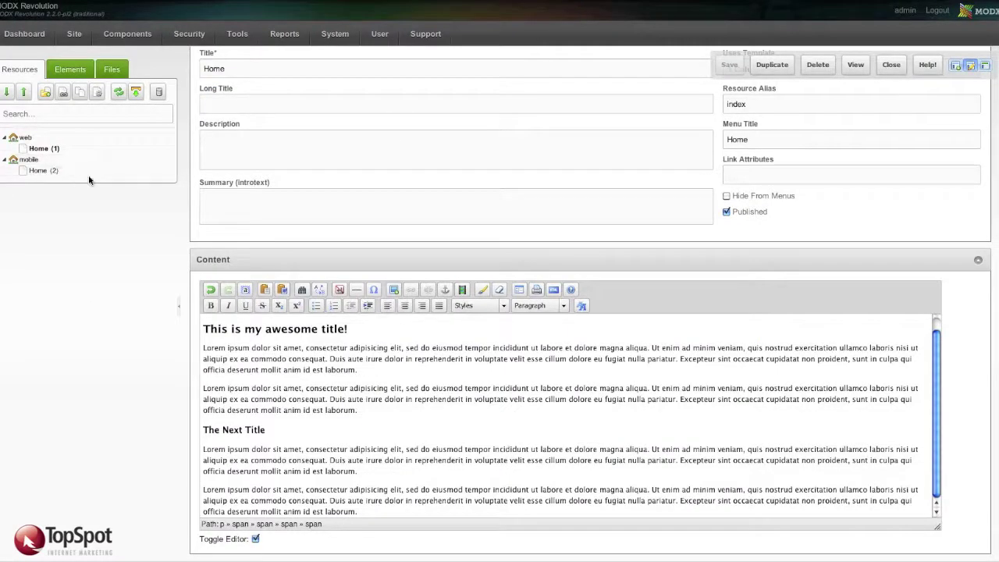
scroll(202, 297, up, 2)
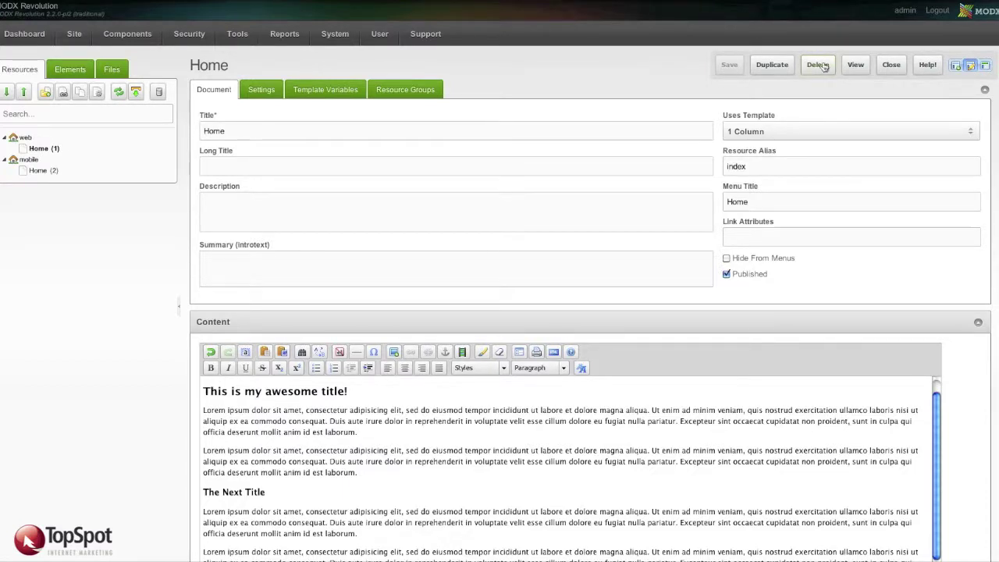
click(820, 65)
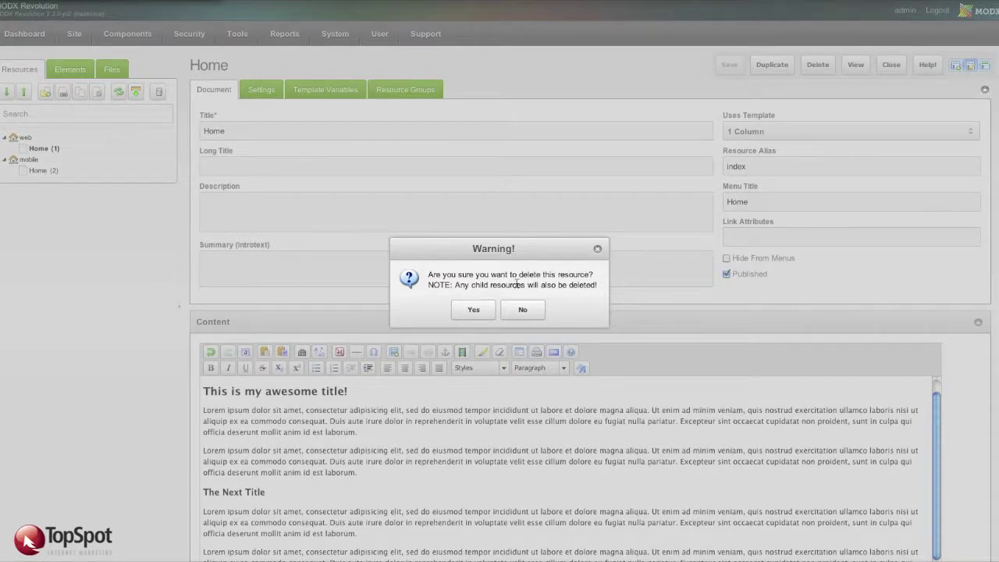
click(474, 310)
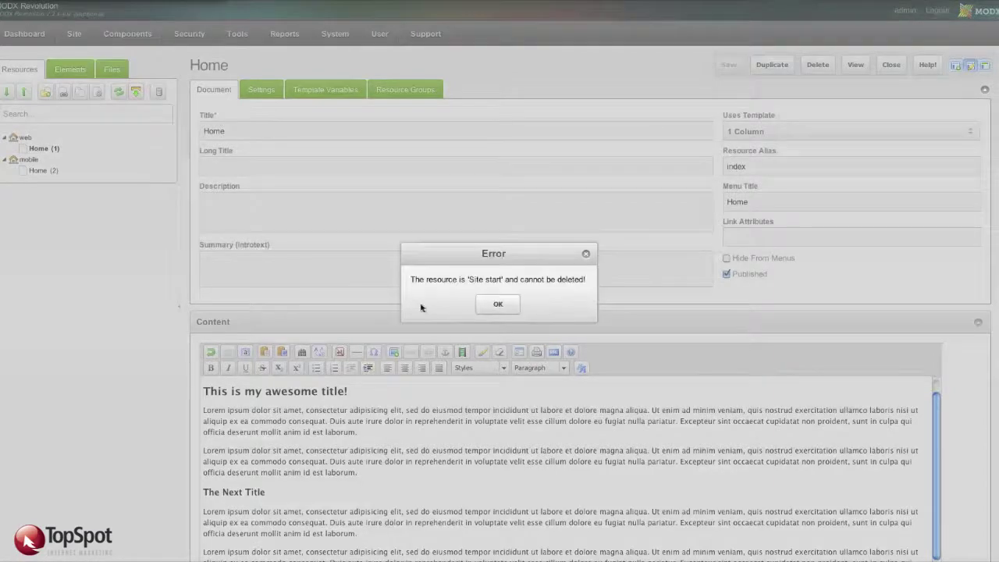
click(497, 306)
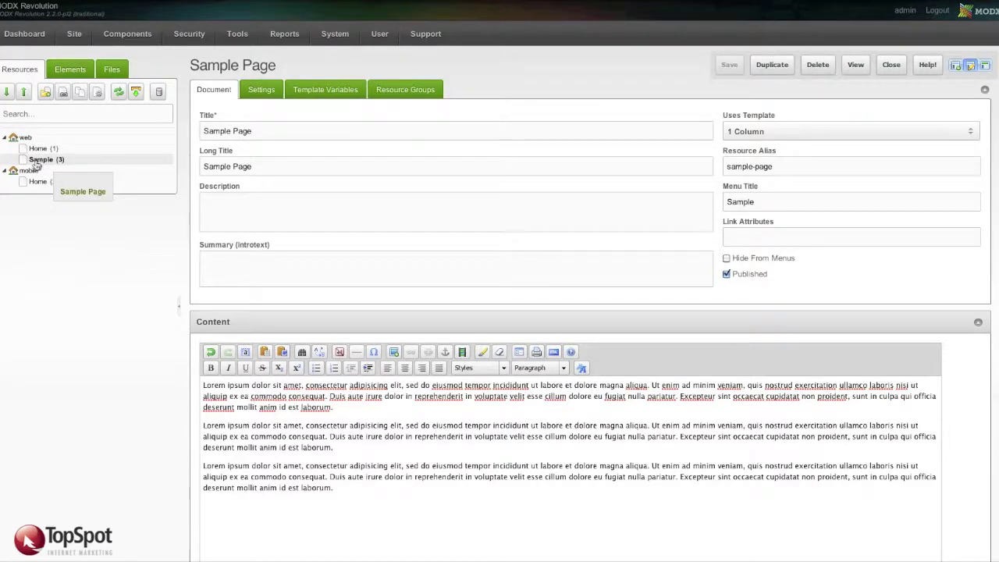
Bring up the actions menu for the Sample Page resource (ID 3) in the web tree.
right_click(36, 164)
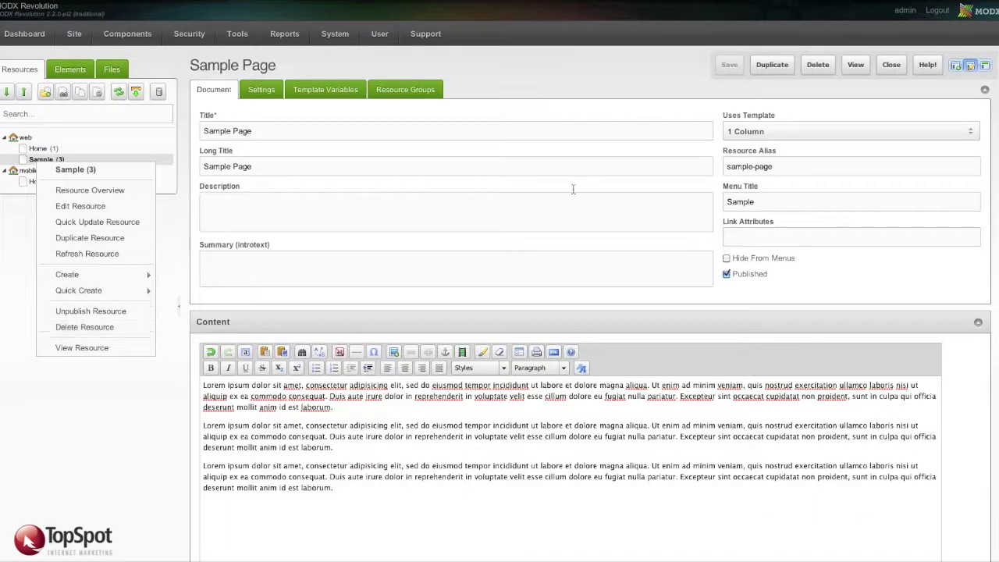
Delete the Sample Page (ID 3), then restore it with Undelete Resource on Sample (3) in the tree.
click(820, 70)
click(473, 310)
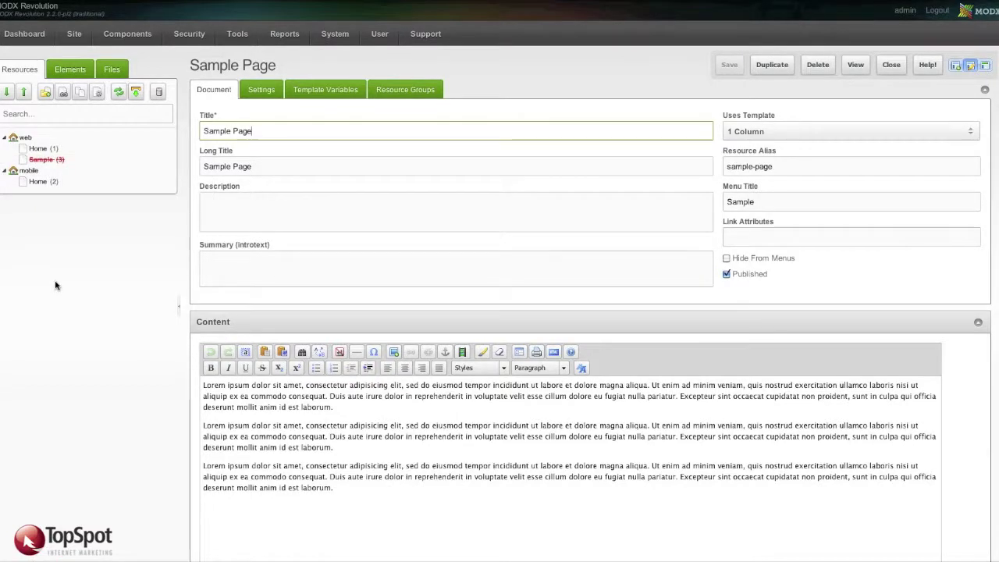
right_click(54, 160)
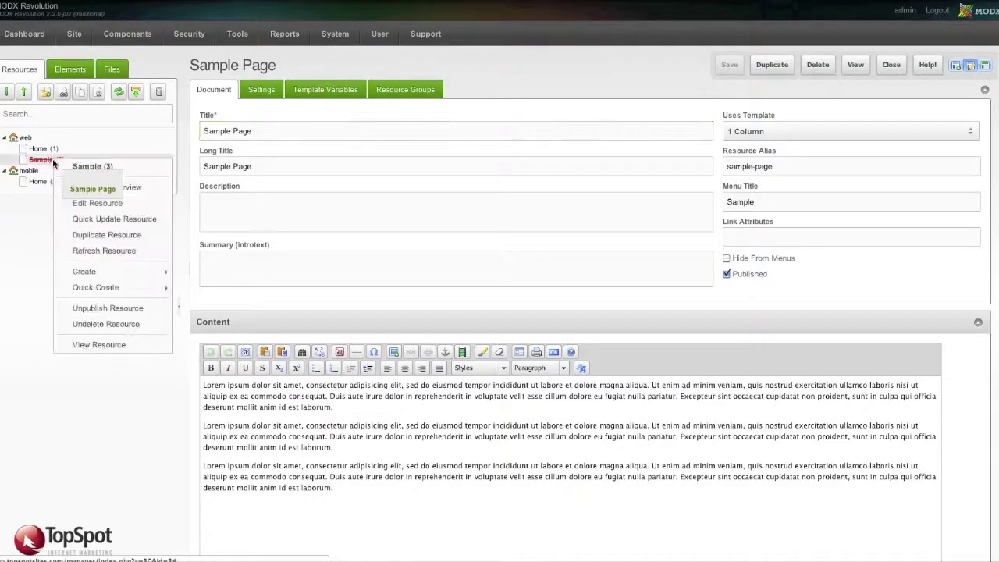
click(77, 329)
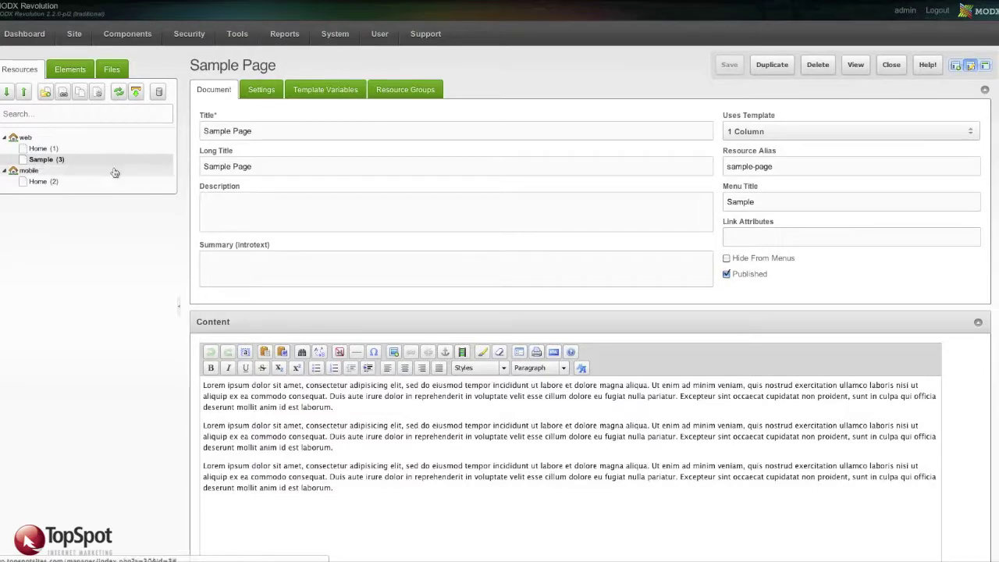
Delete the Sample Page (ID 3) again and confirm Remove Deleted Resources to purge it.
click(826, 69)
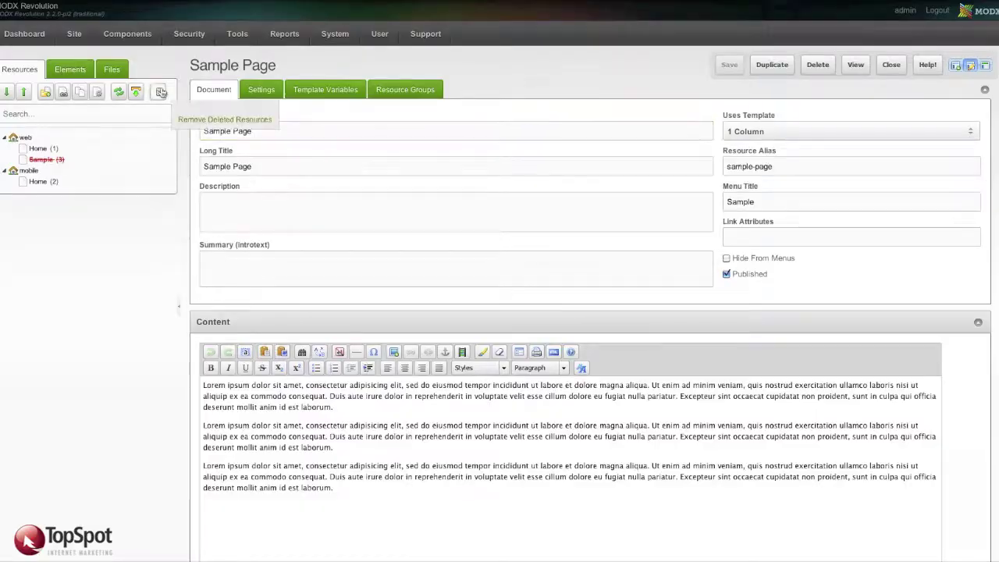
click(160, 92)
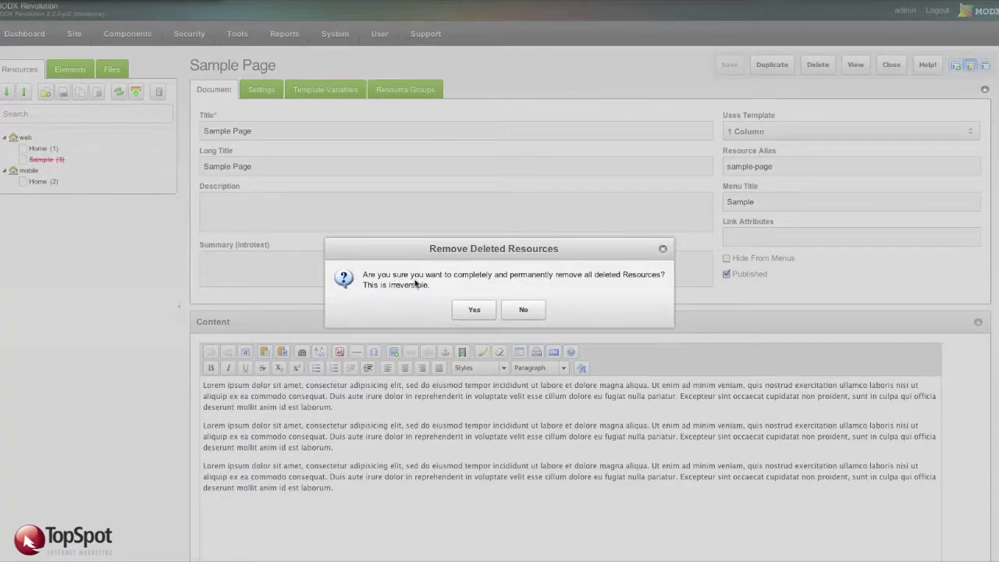
click(472, 310)
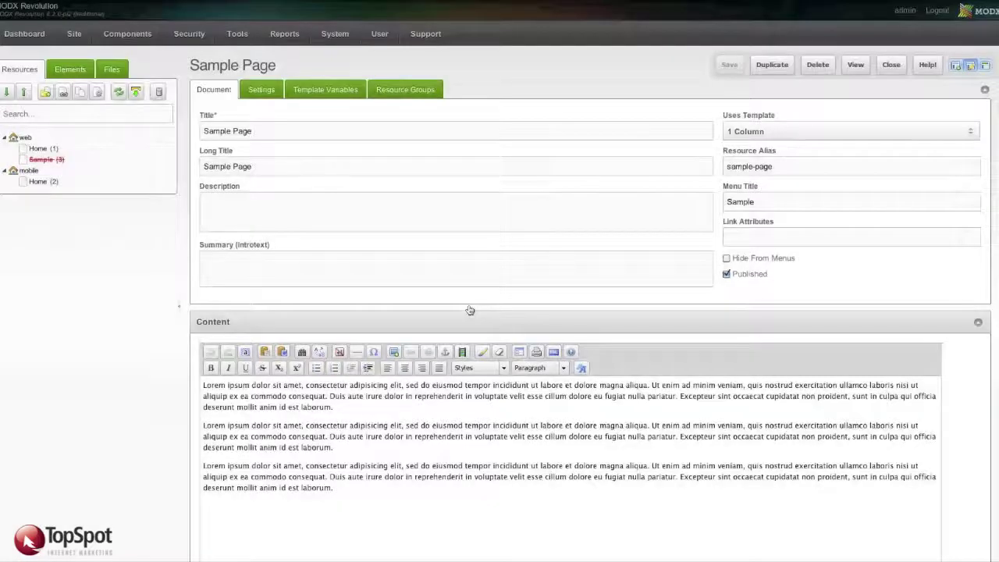